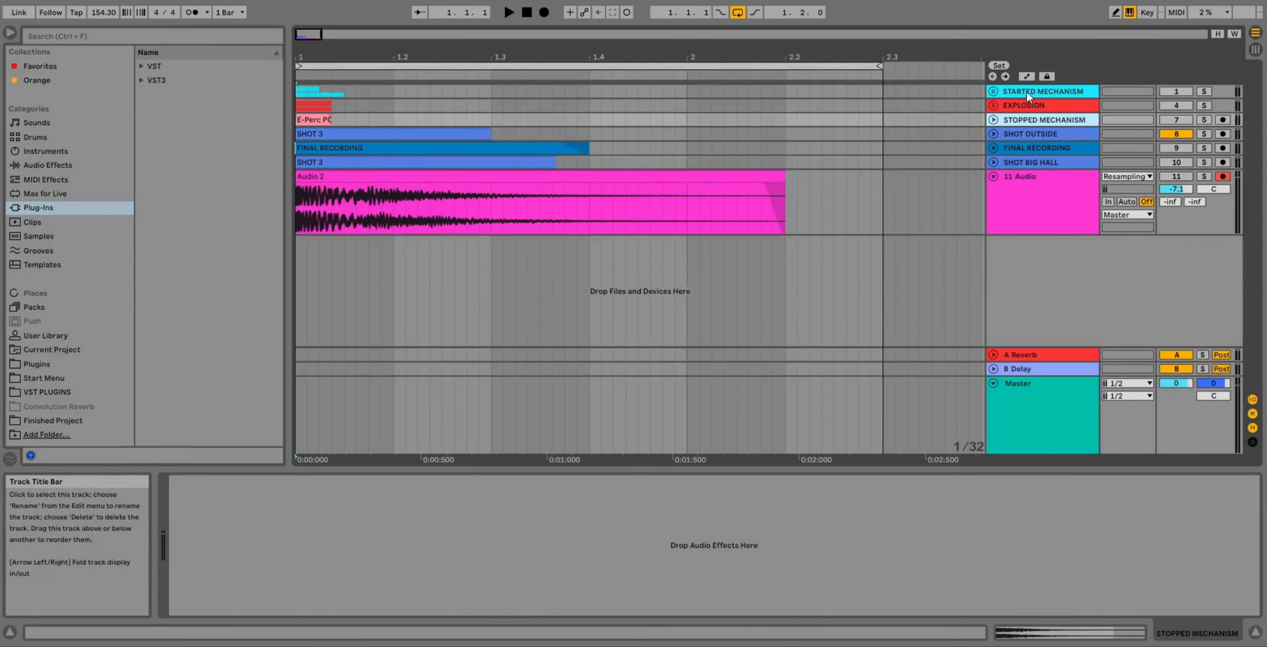
Select the STARTED MECHANISM, EXPLOSION and STOPPED MECHANISM tracks in turn to review the layers of the gunshot
click(1026, 91)
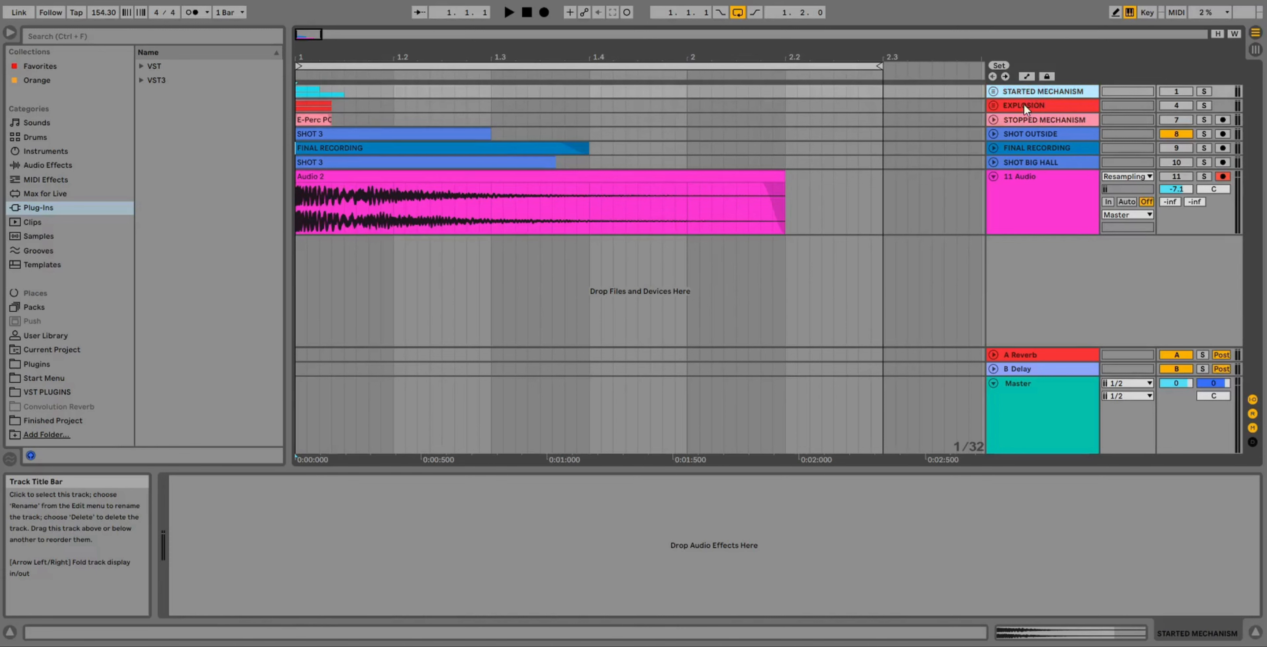
click(1024, 104)
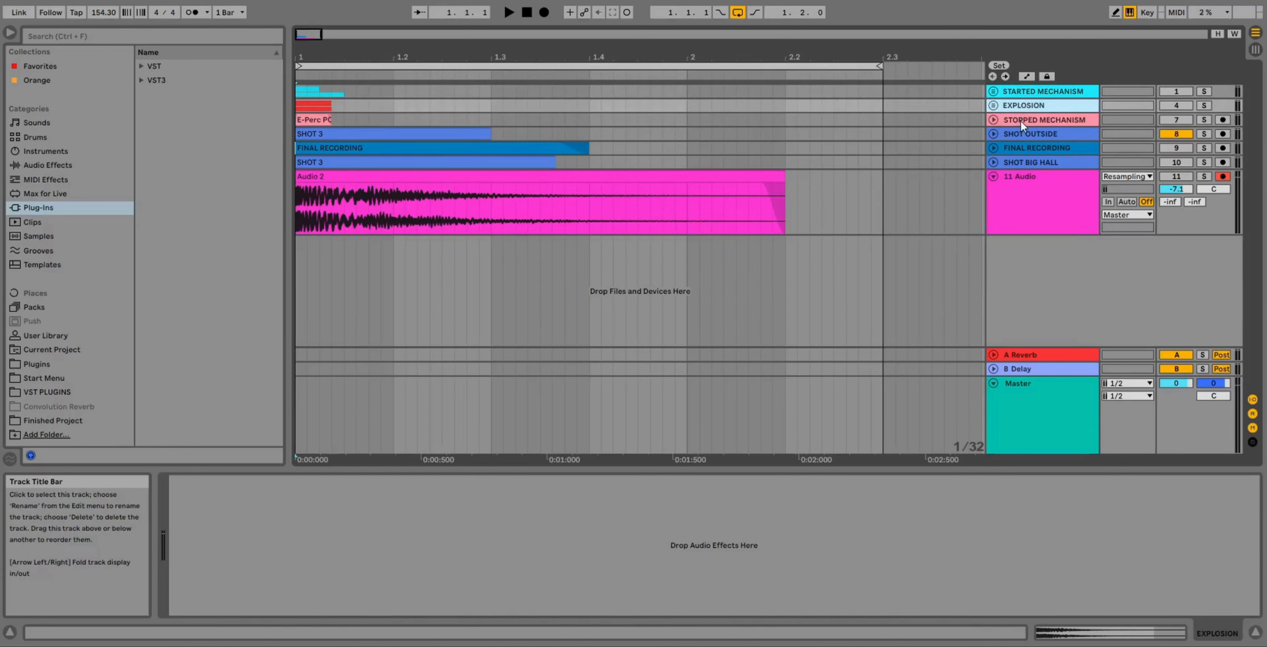
click(1021, 120)
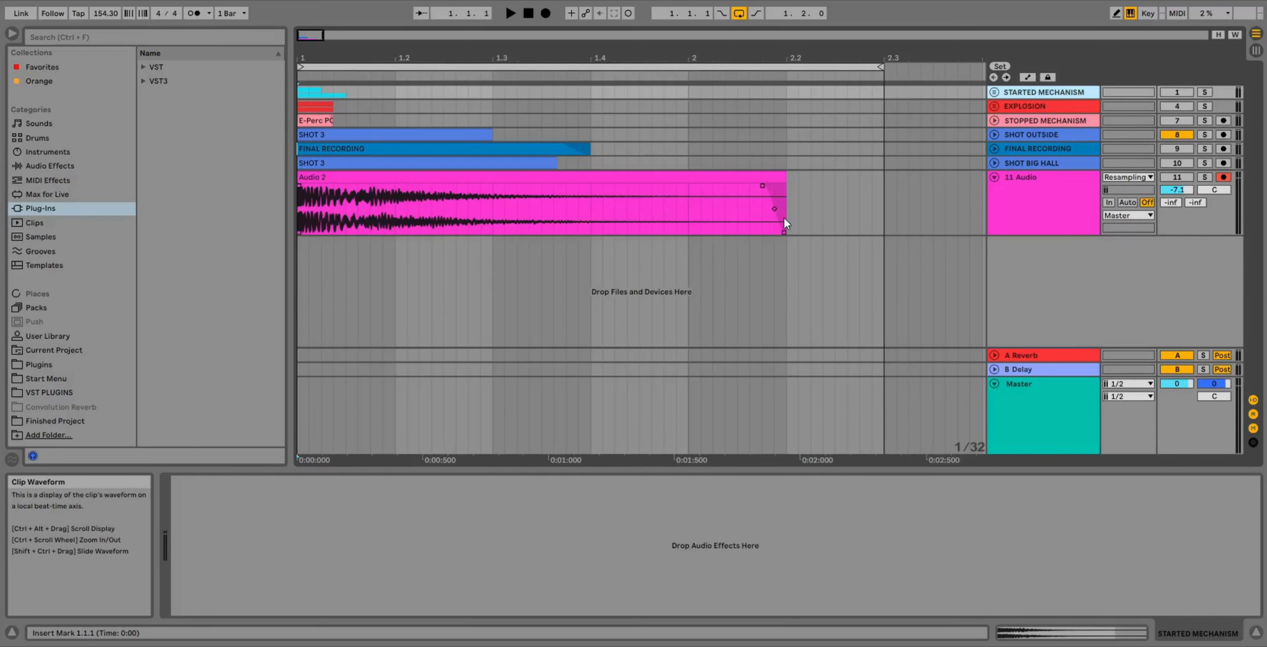
Unfold the STARTED MECHANISM group, activate and solo it, and play back its SWITCH and Clap Fenk Toy layers
click(994, 93)
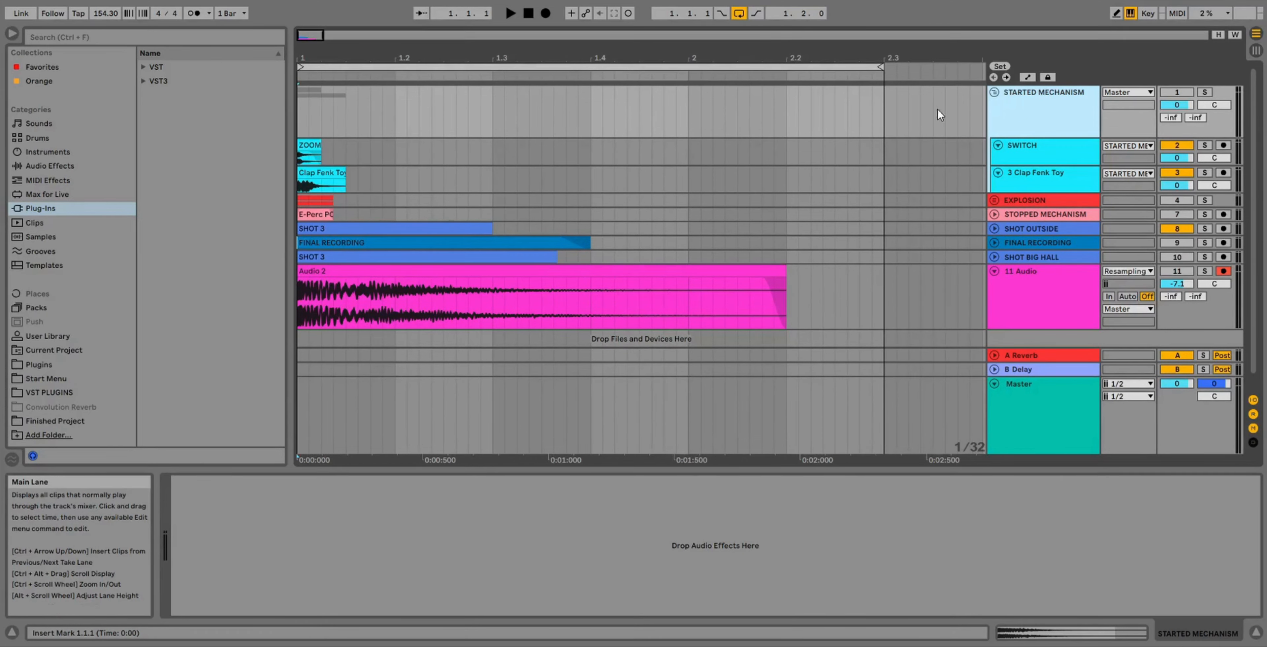
click(1176, 92)
click(1205, 92)
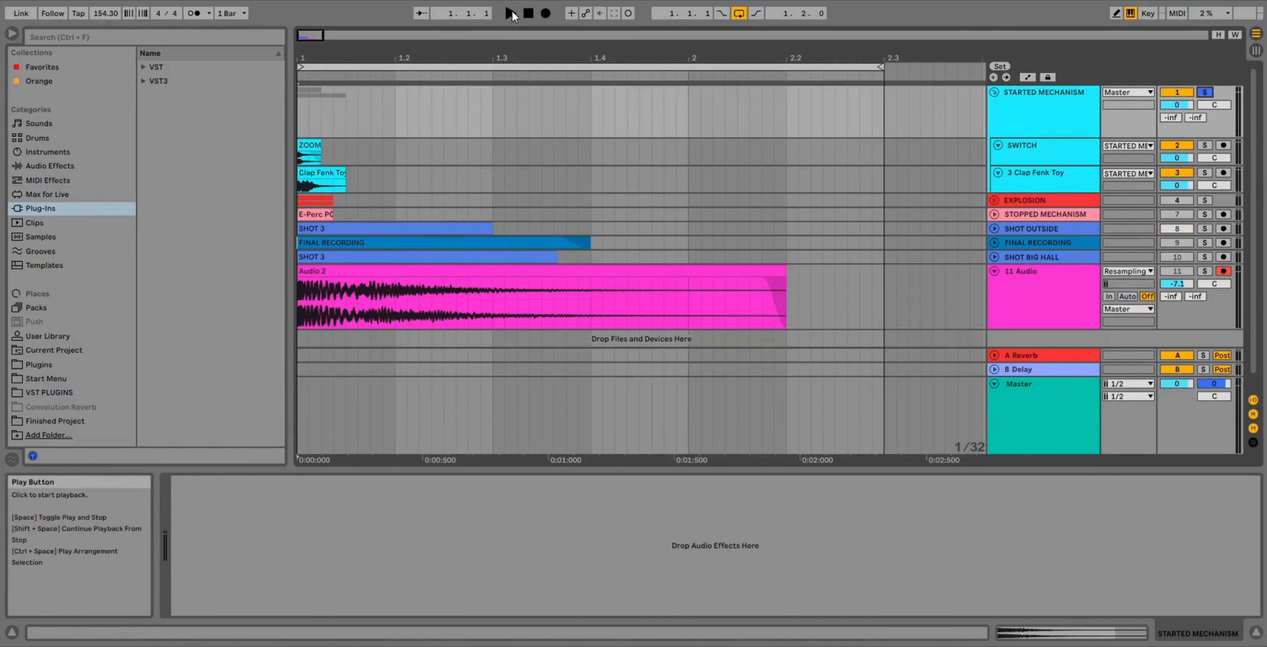
click(510, 12)
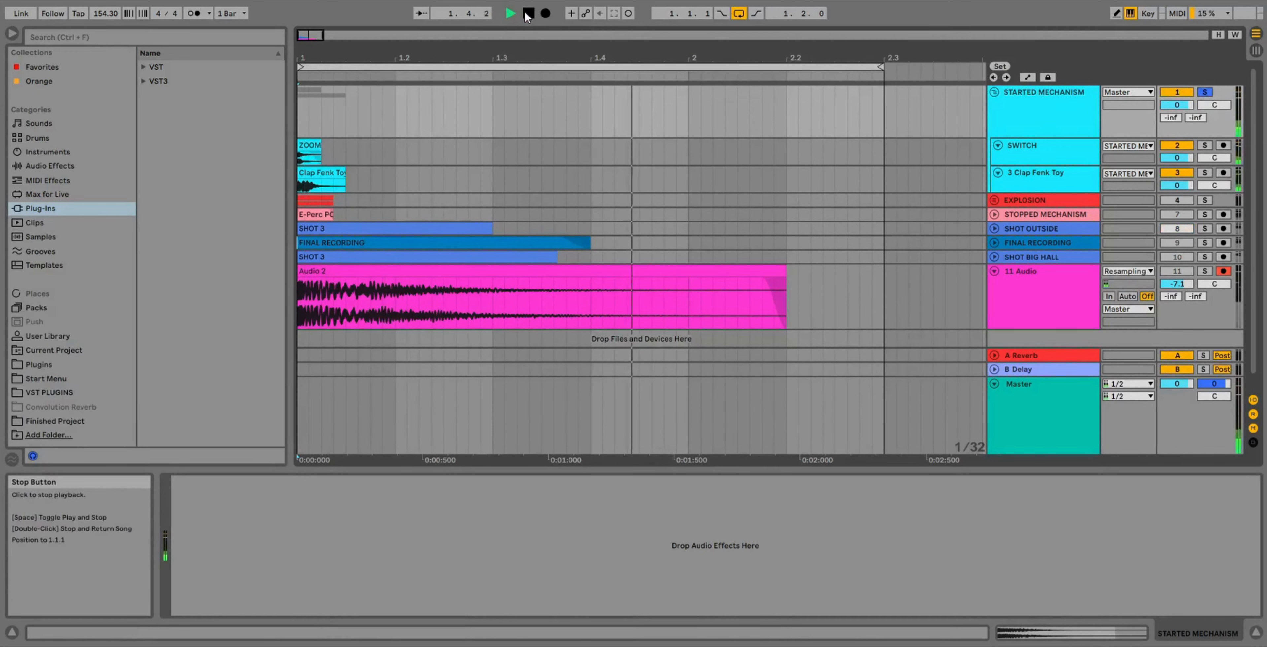
click(528, 13)
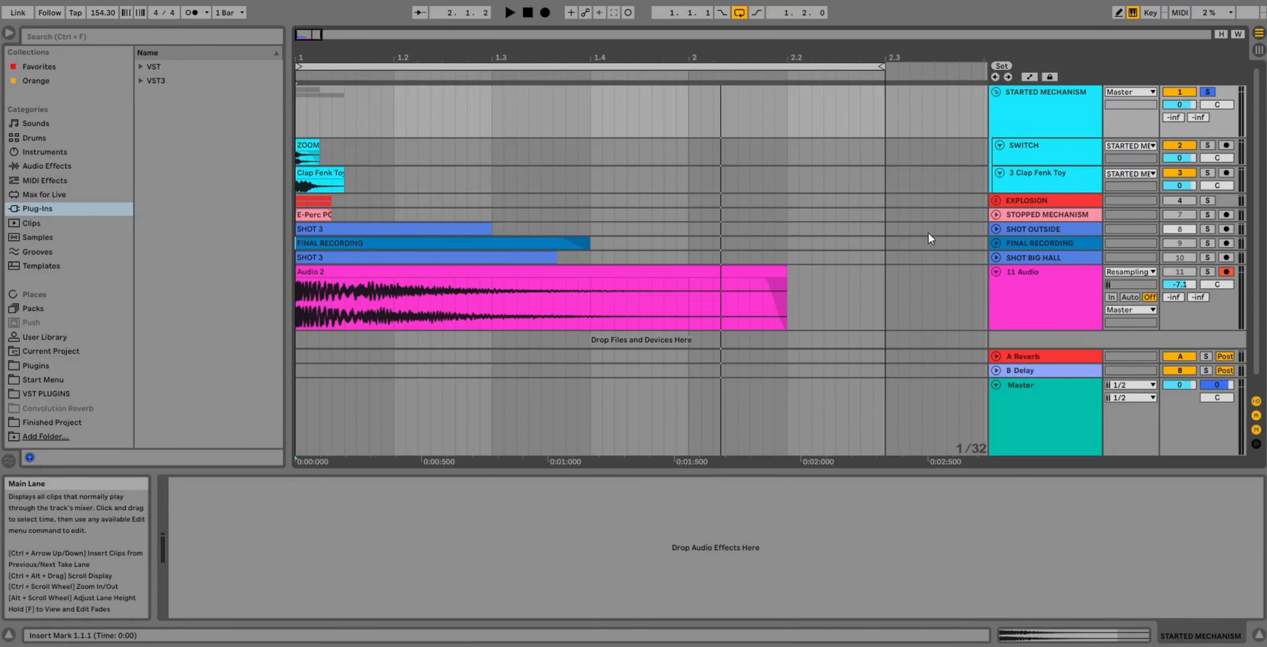
Unfold the EXPLOSION group, activate and solo it, and listen to its KICK and SNARE layers
click(993, 200)
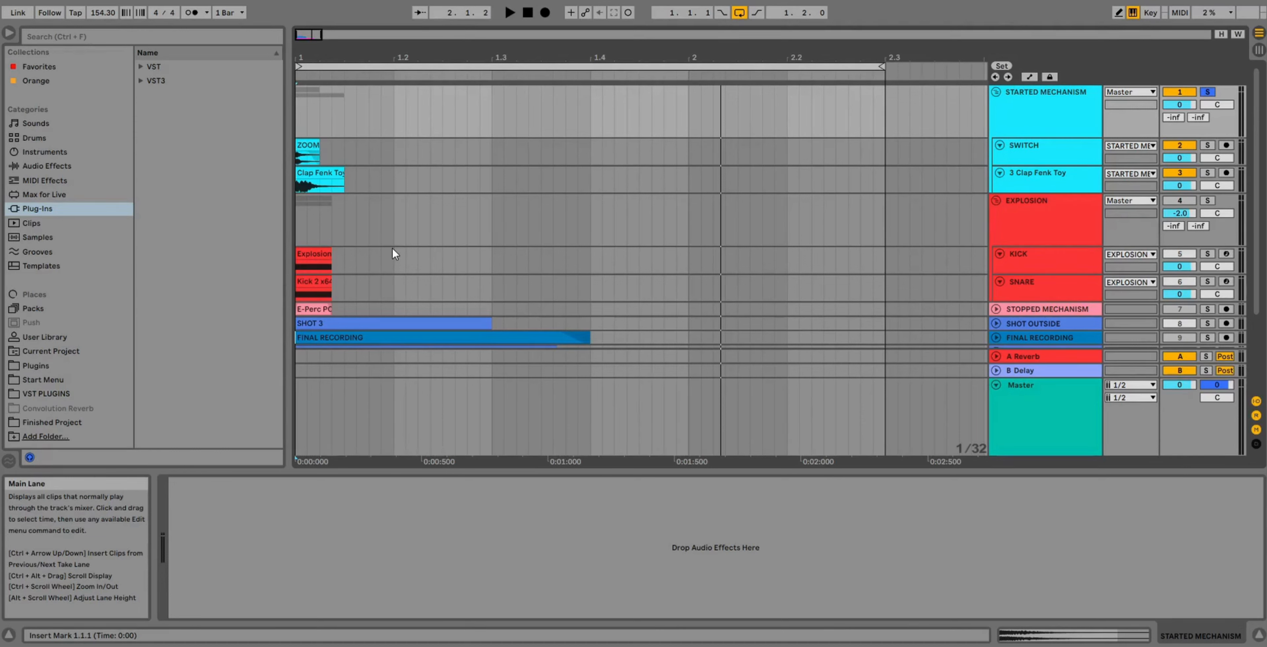
click(1178, 201)
click(1213, 198)
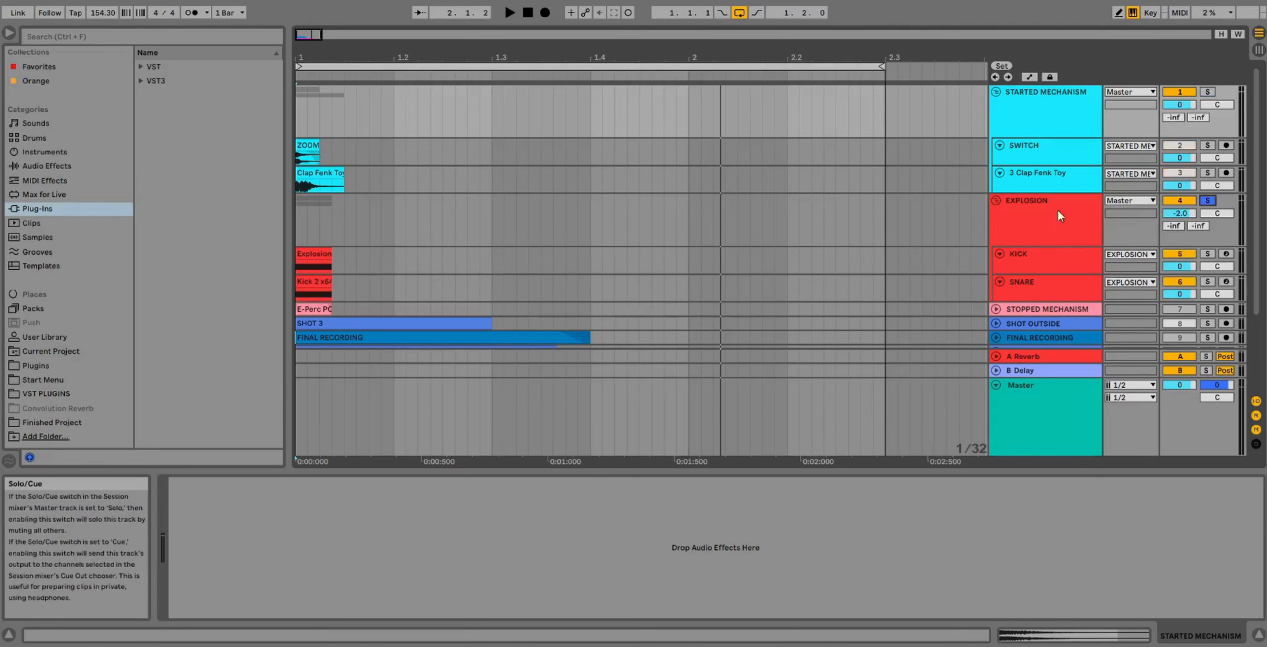
click(512, 13)
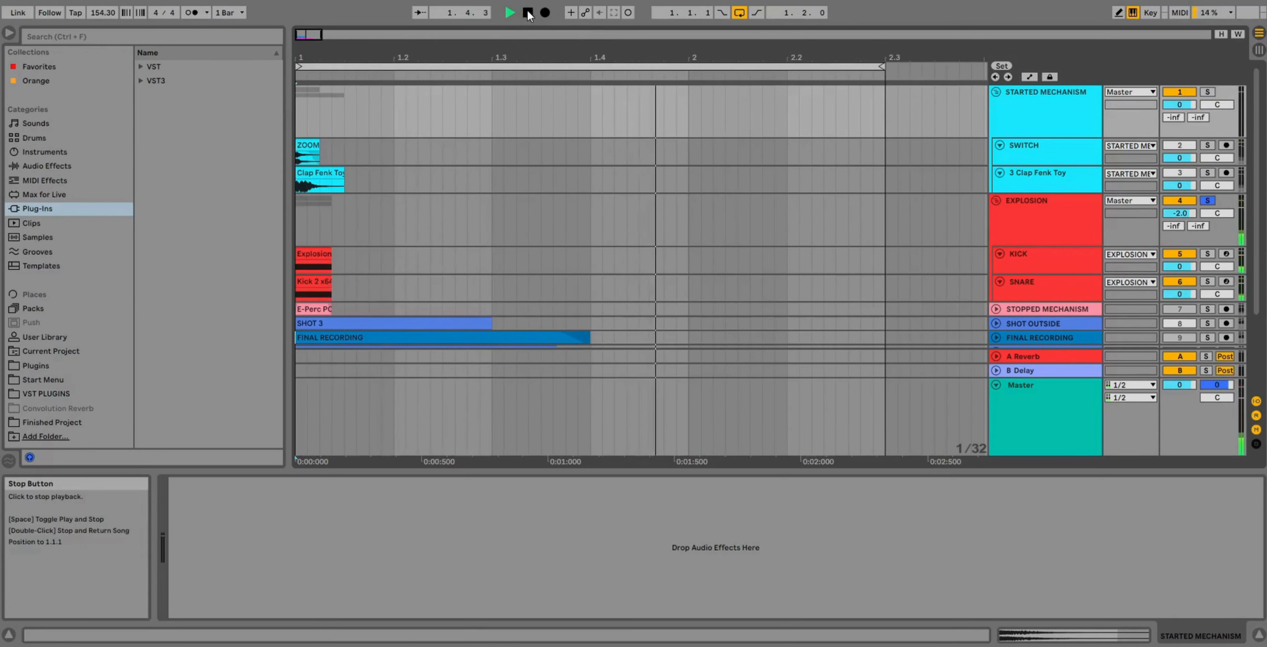
click(529, 13)
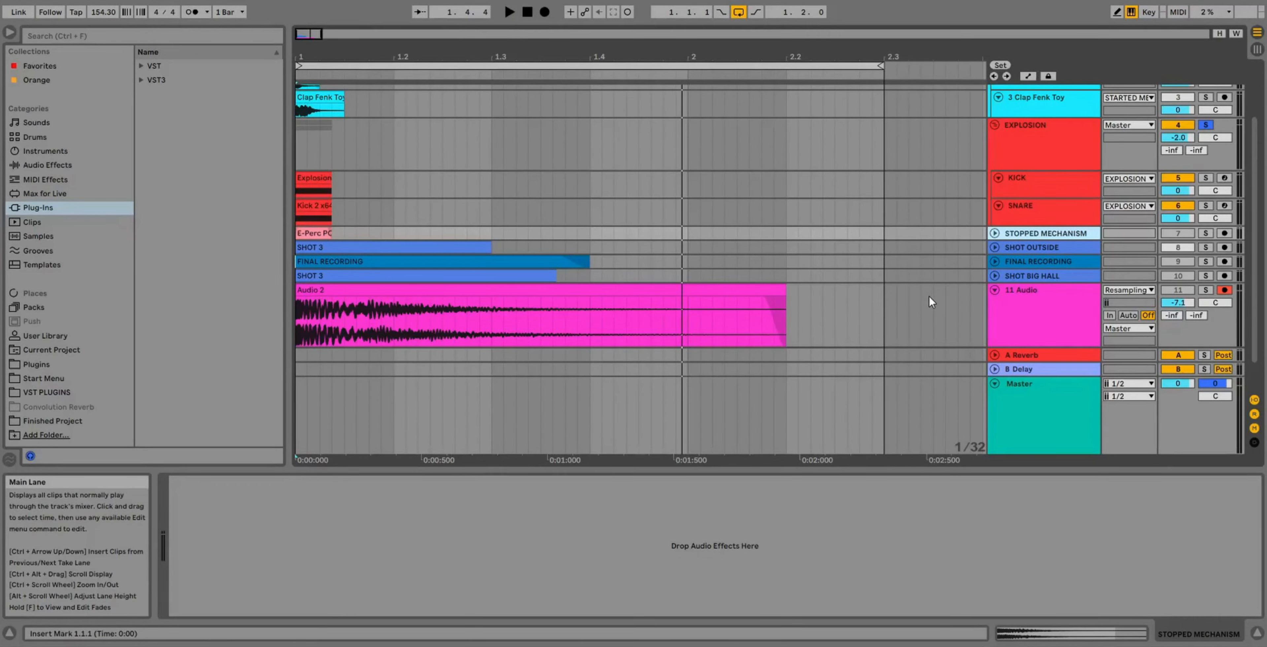
Unfold the STOPPED MECHANISM track, solo it and play back its E-Perc clip
click(995, 233)
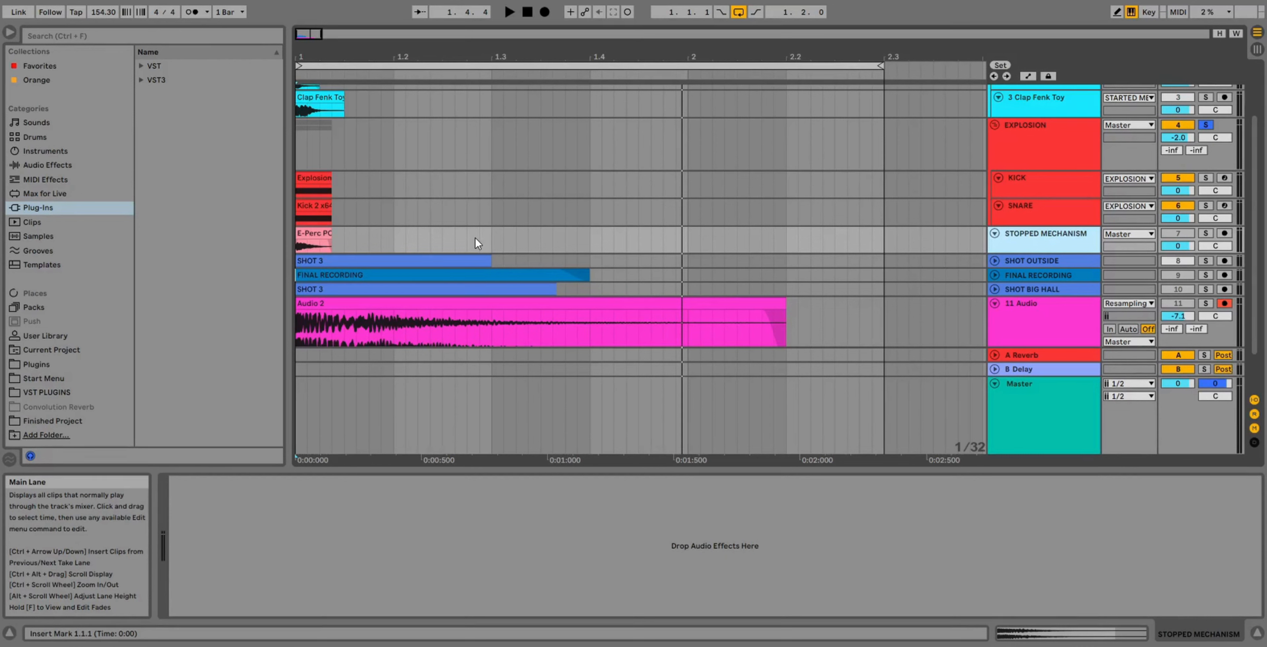
click(1186, 233)
click(1205, 234)
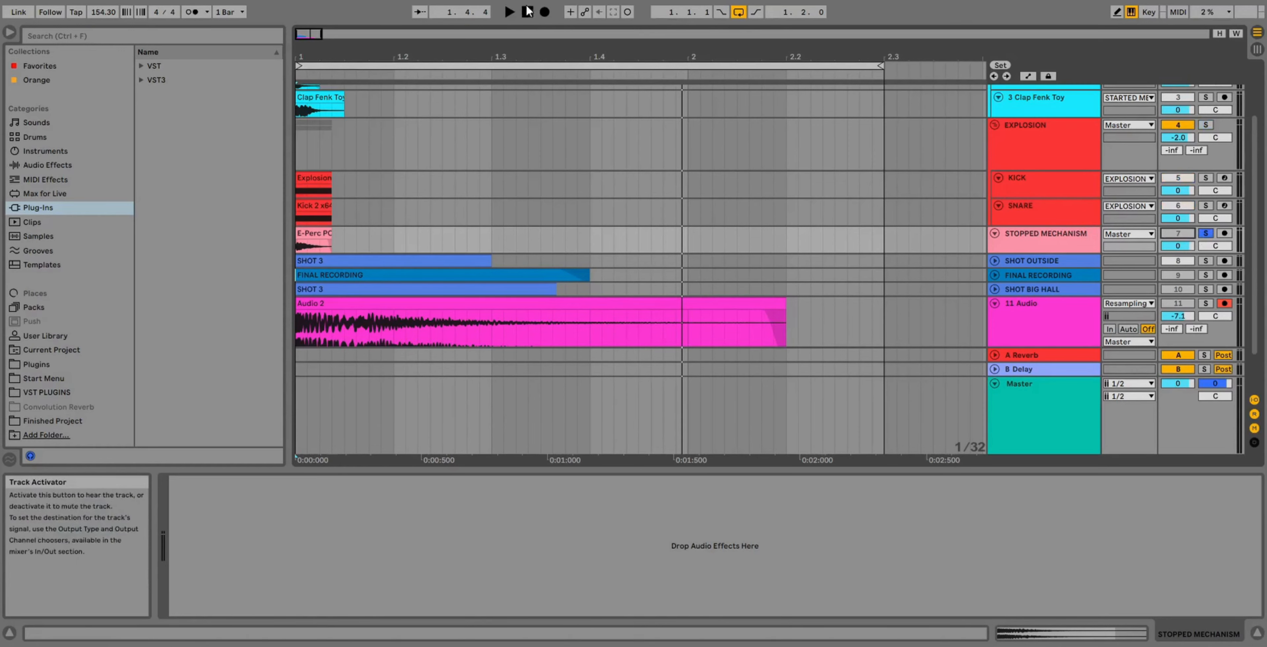
click(510, 12)
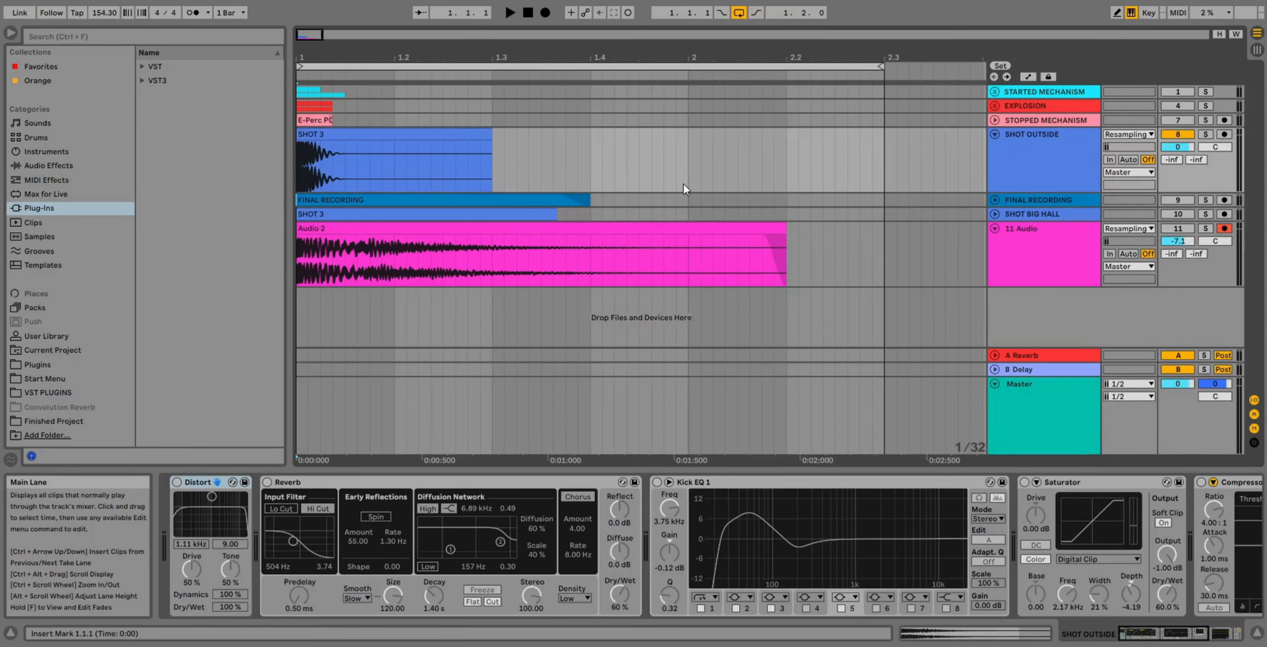
Play the unprocessed SHOT OUTSIDE track, switch on its Distort effect and listen to it again
click(510, 14)
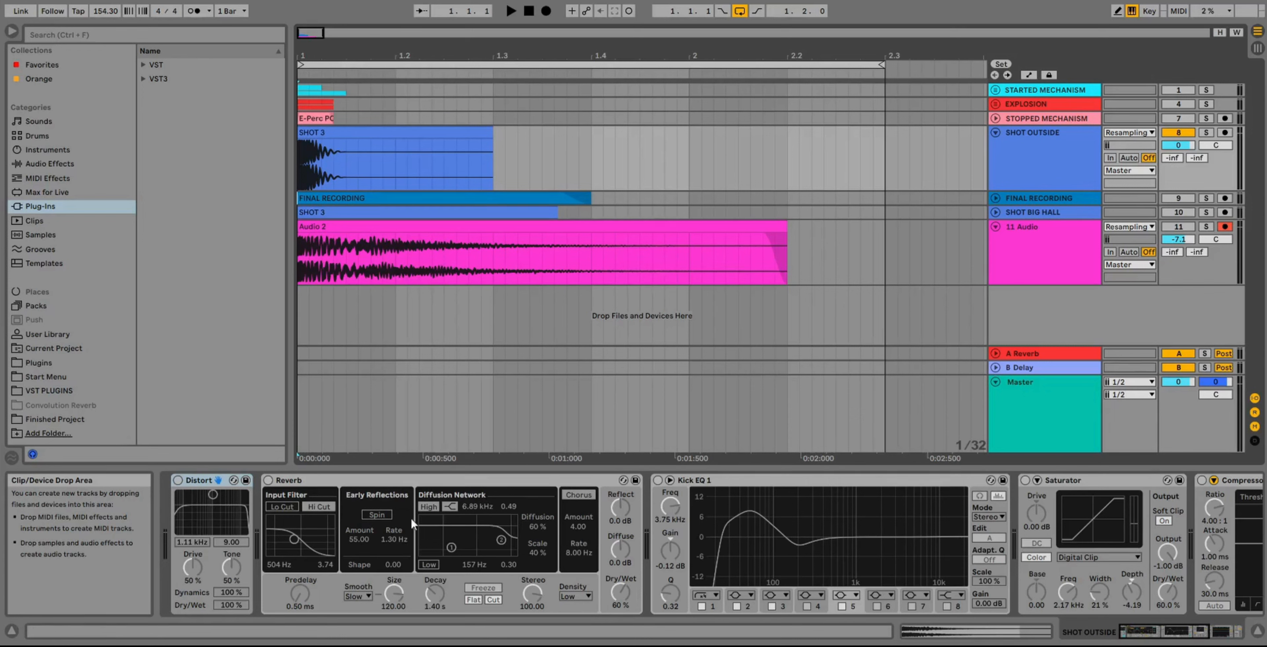
click(178, 481)
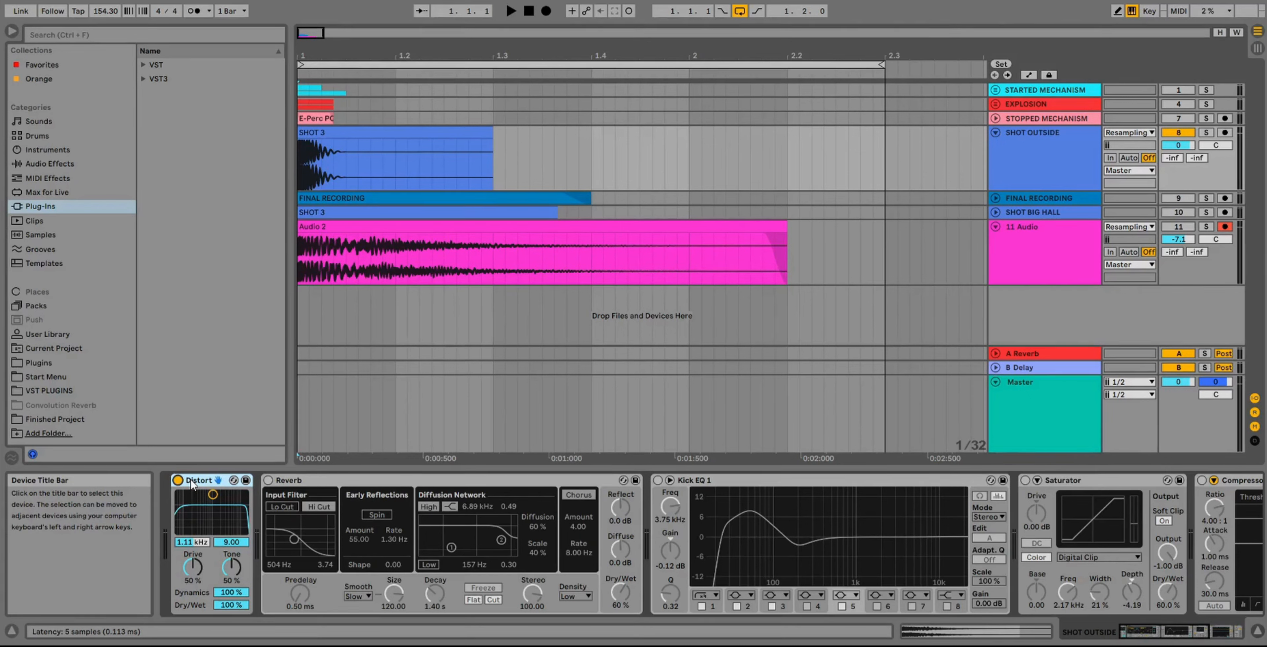
click(511, 10)
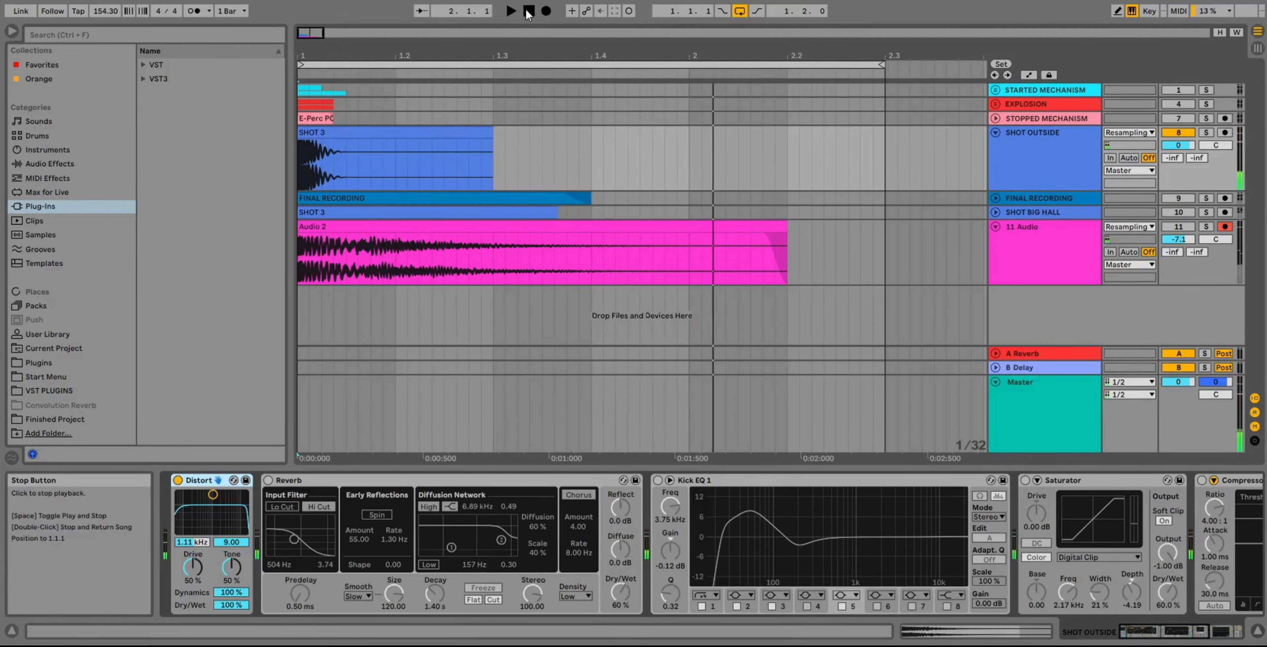
click(529, 11)
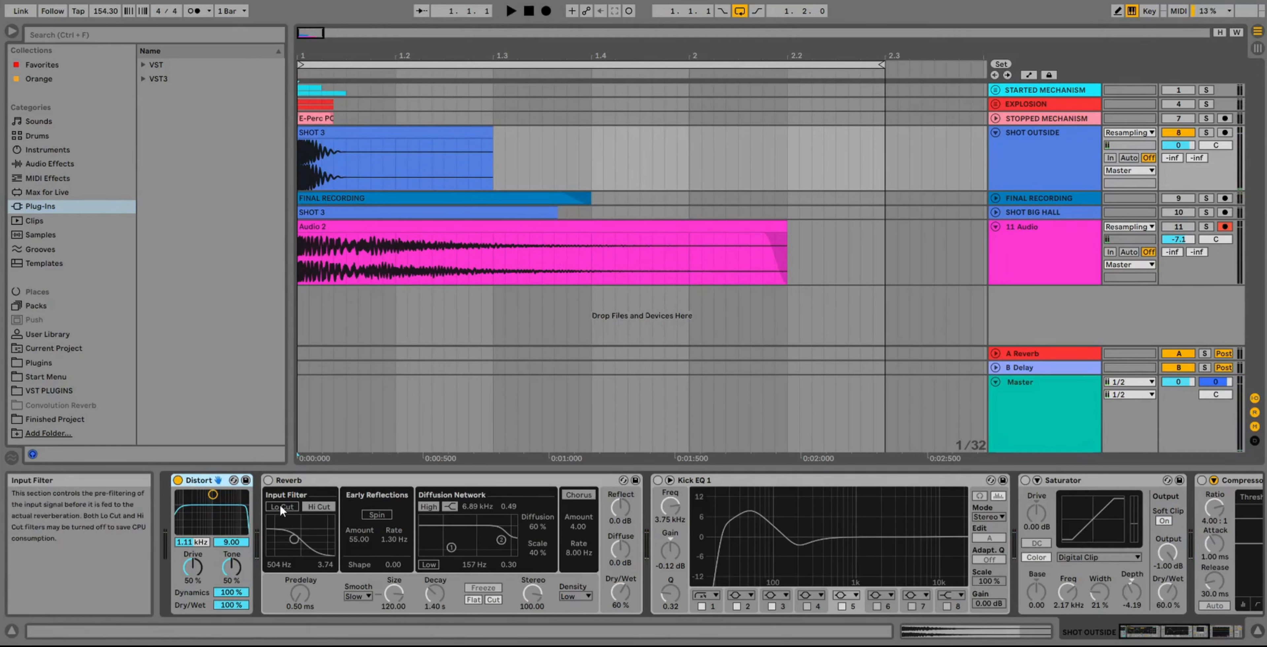
Switch on the Reverb and Kick EQ 1 devices on the SHOT OUTSIDE track, playing the shot after each
click(268, 480)
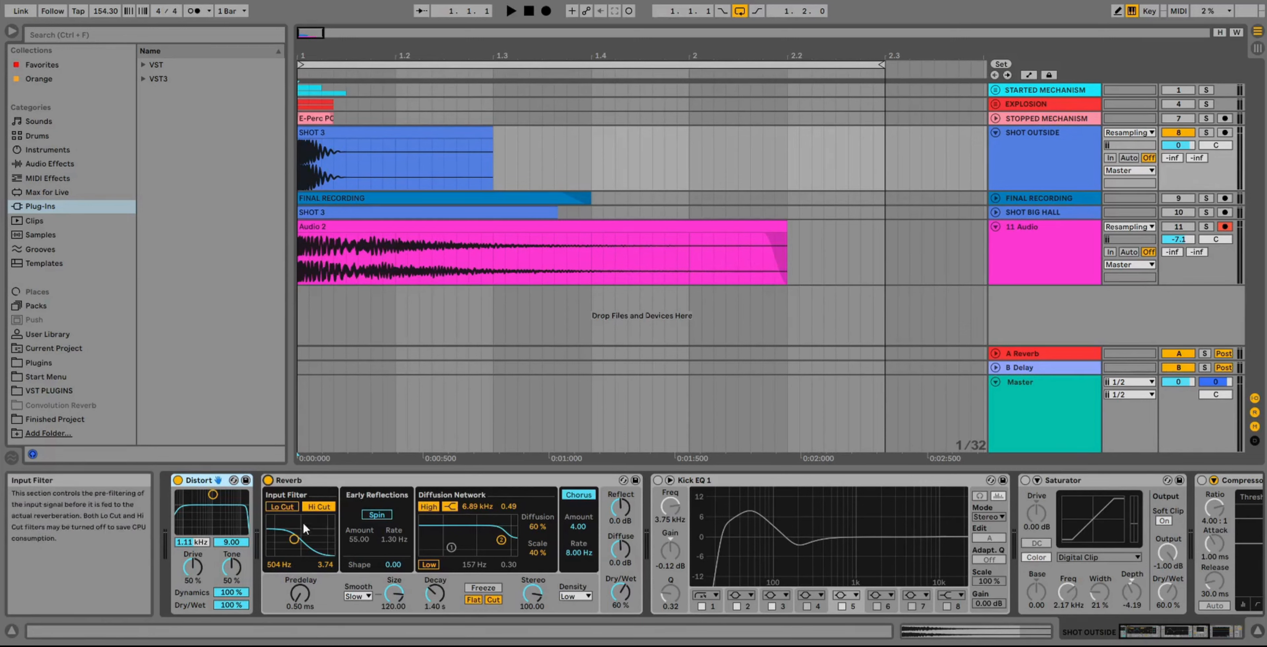
click(512, 12)
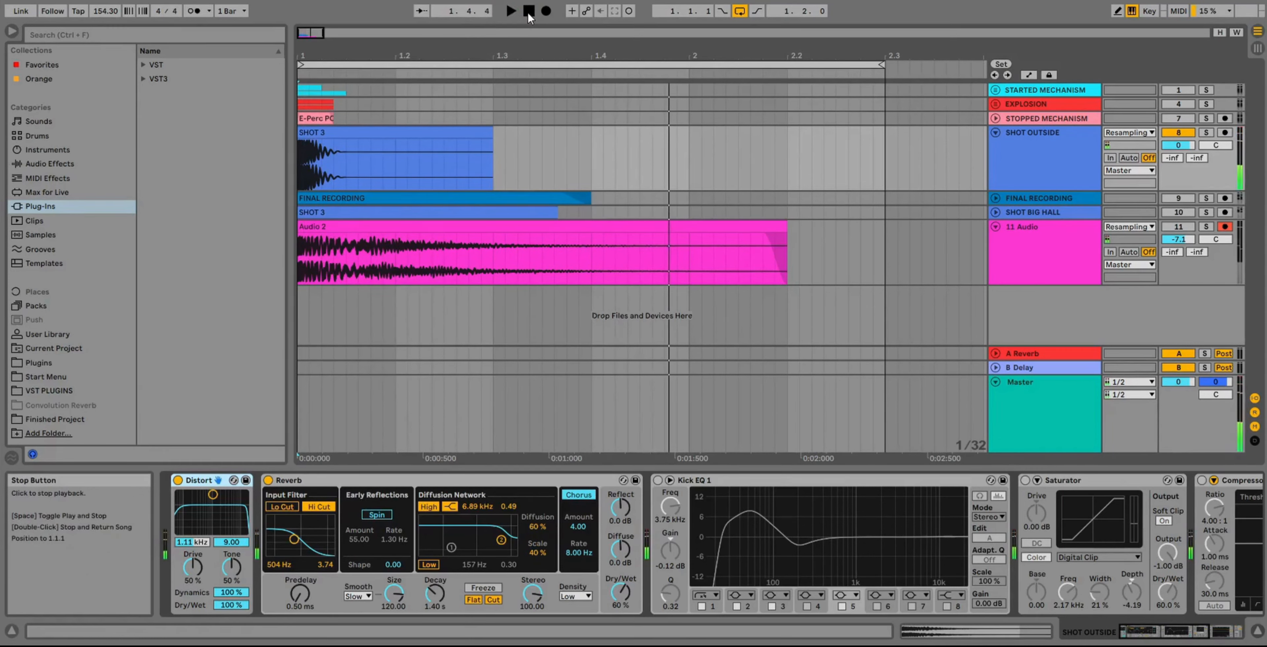
click(658, 480)
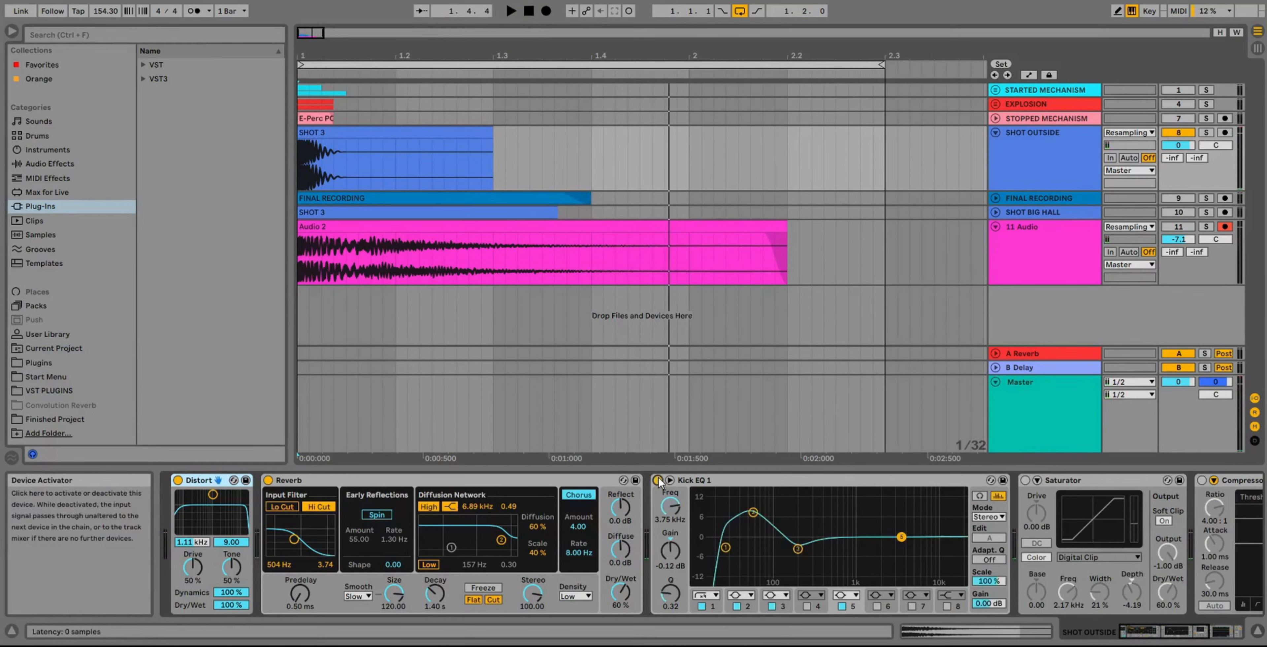
drag(1142, 634, 1167, 635)
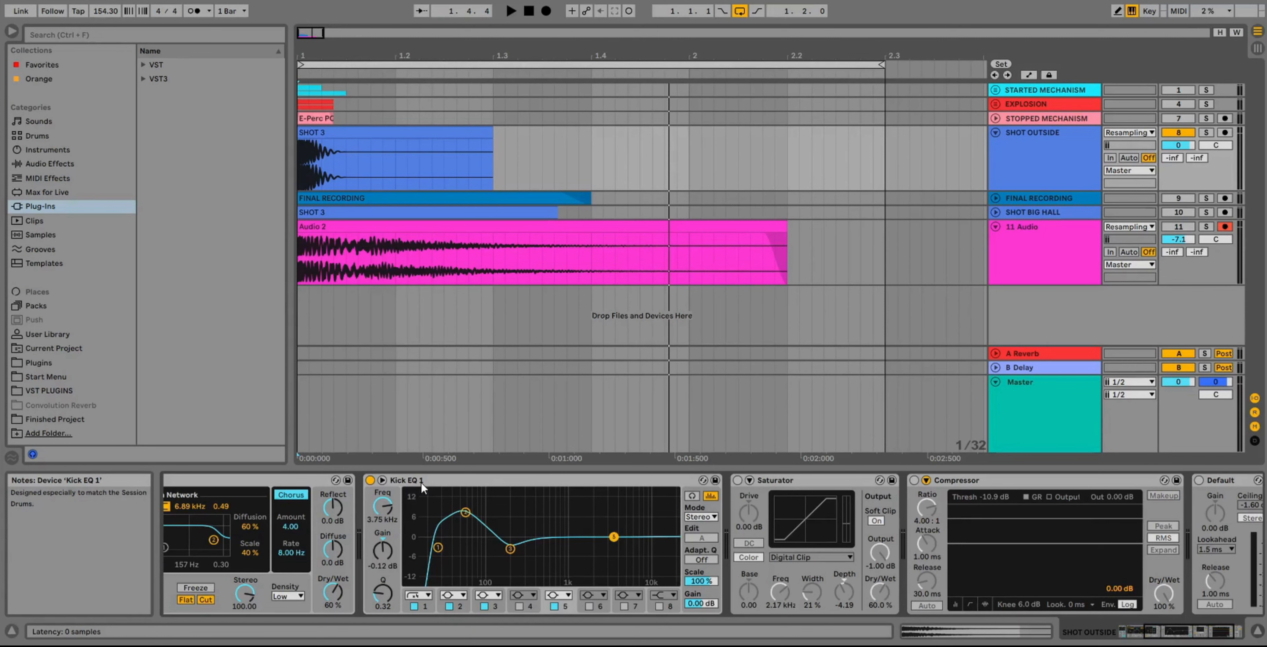
click(511, 11)
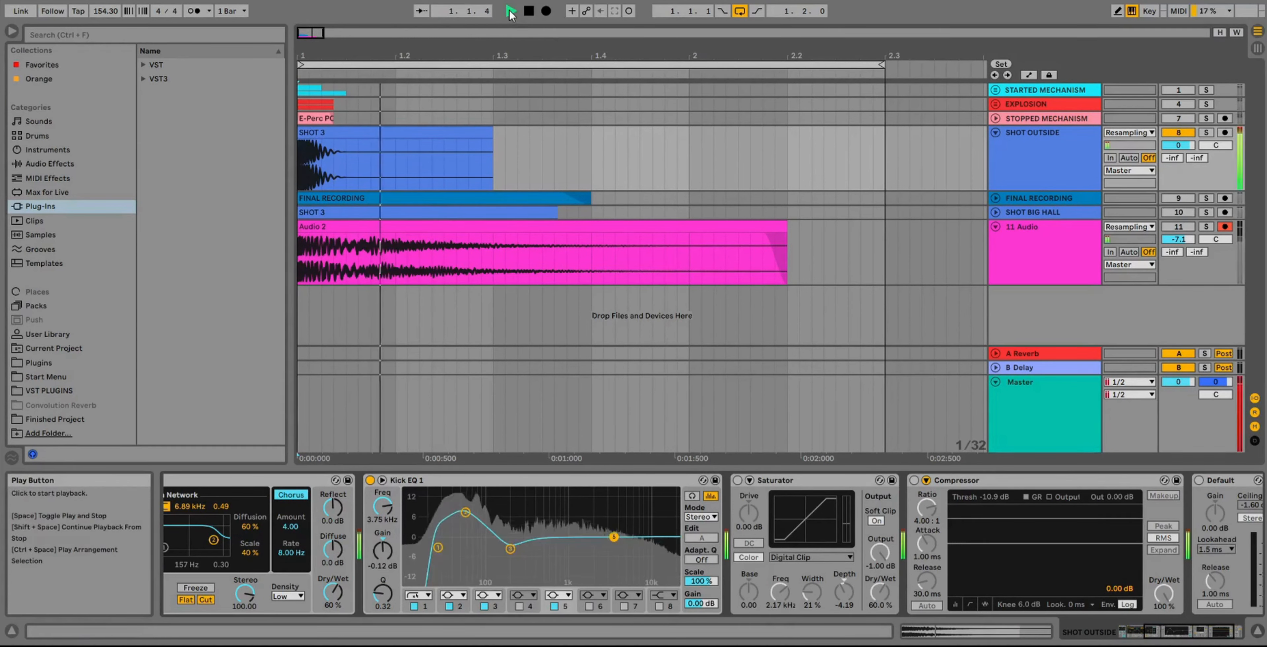
click(530, 12)
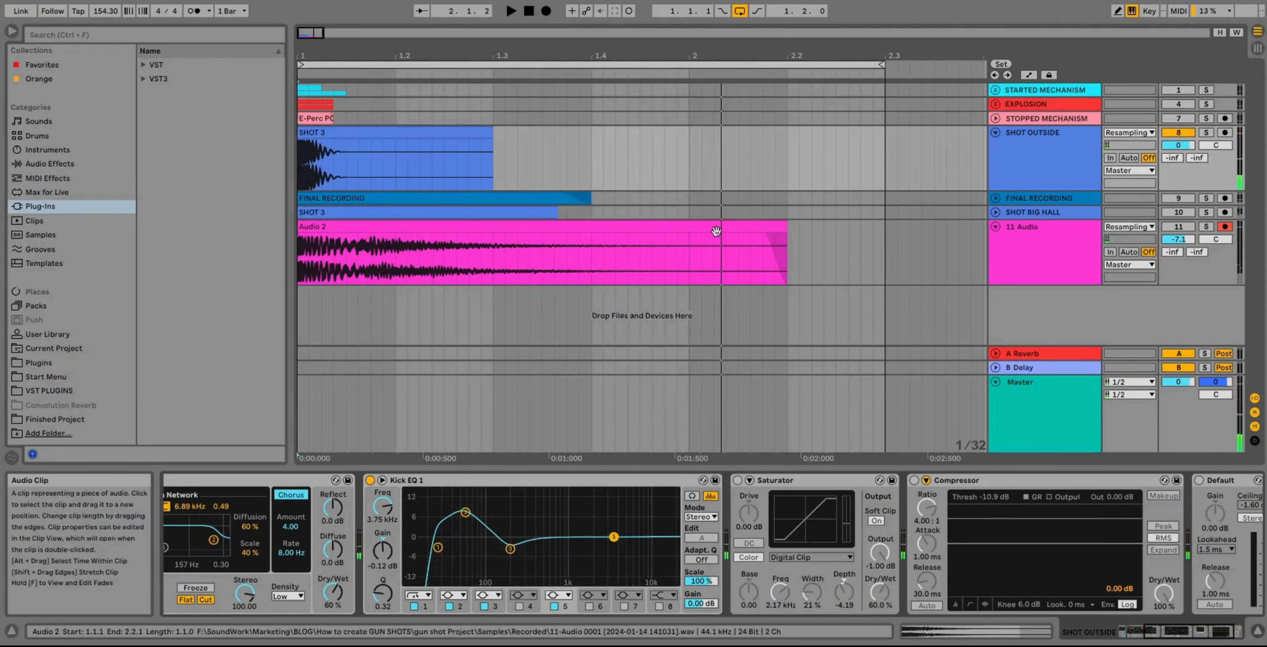
Switch on the Saturator, Compressor and Default limiter on SHOT OUTSIDE, listening between additions, and fold the track
click(737, 480)
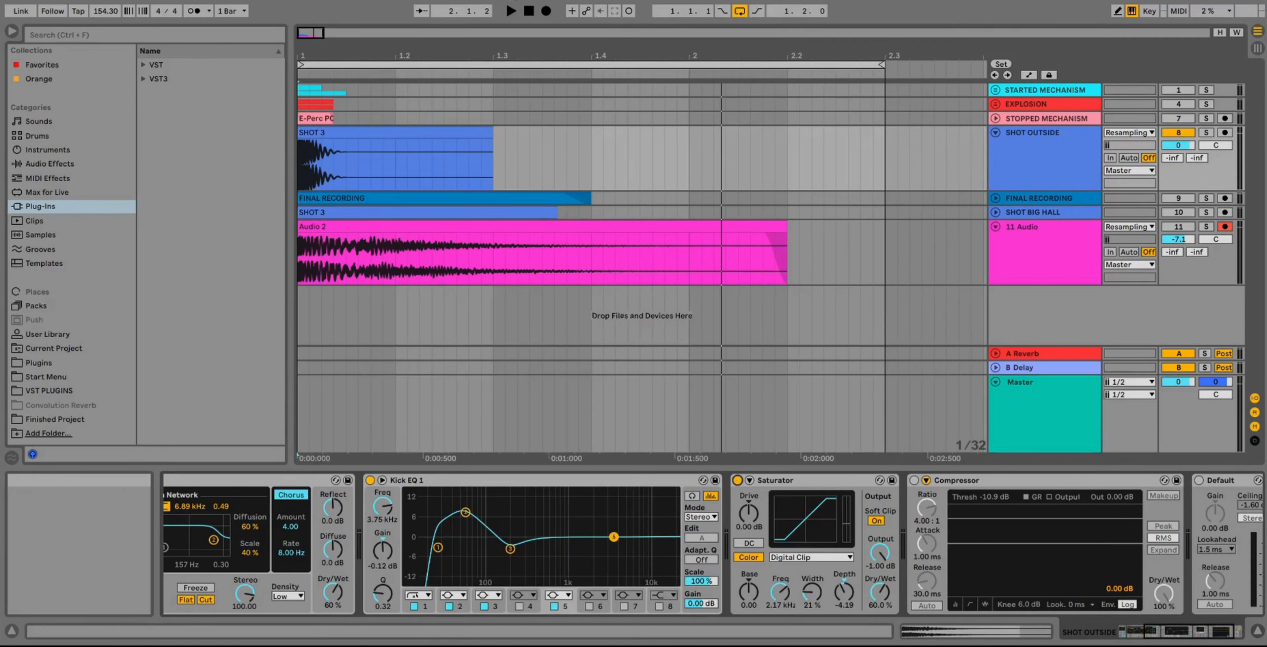
click(512, 12)
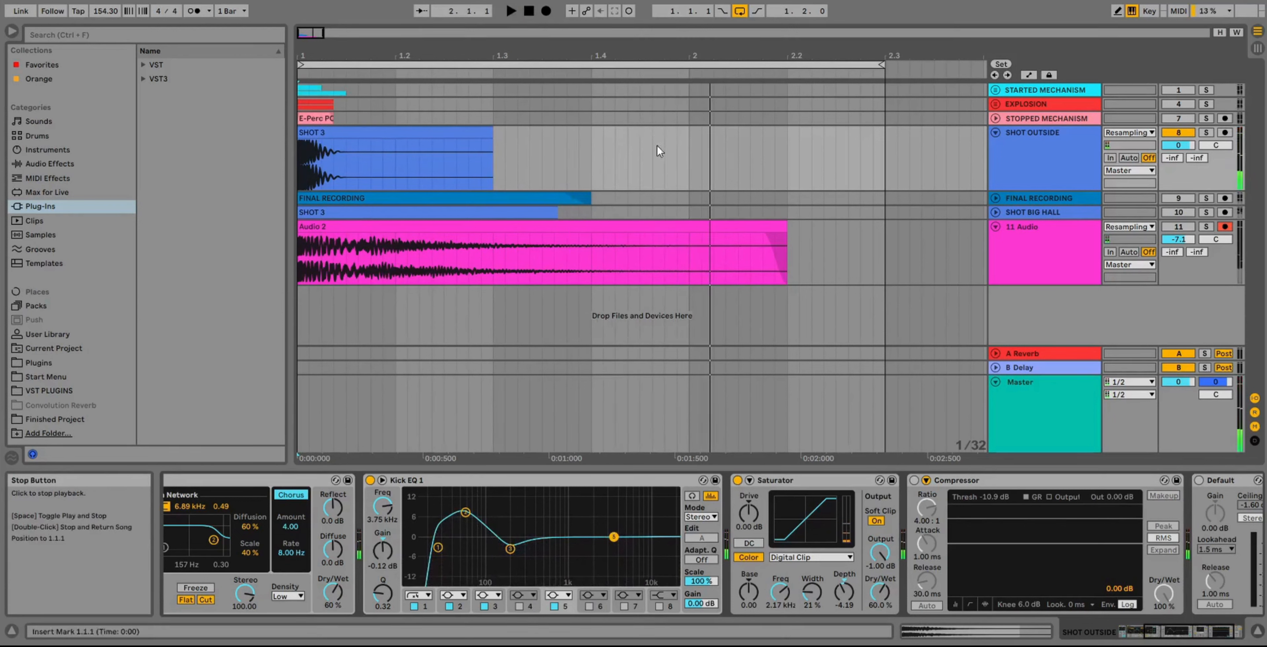
click(1177, 638)
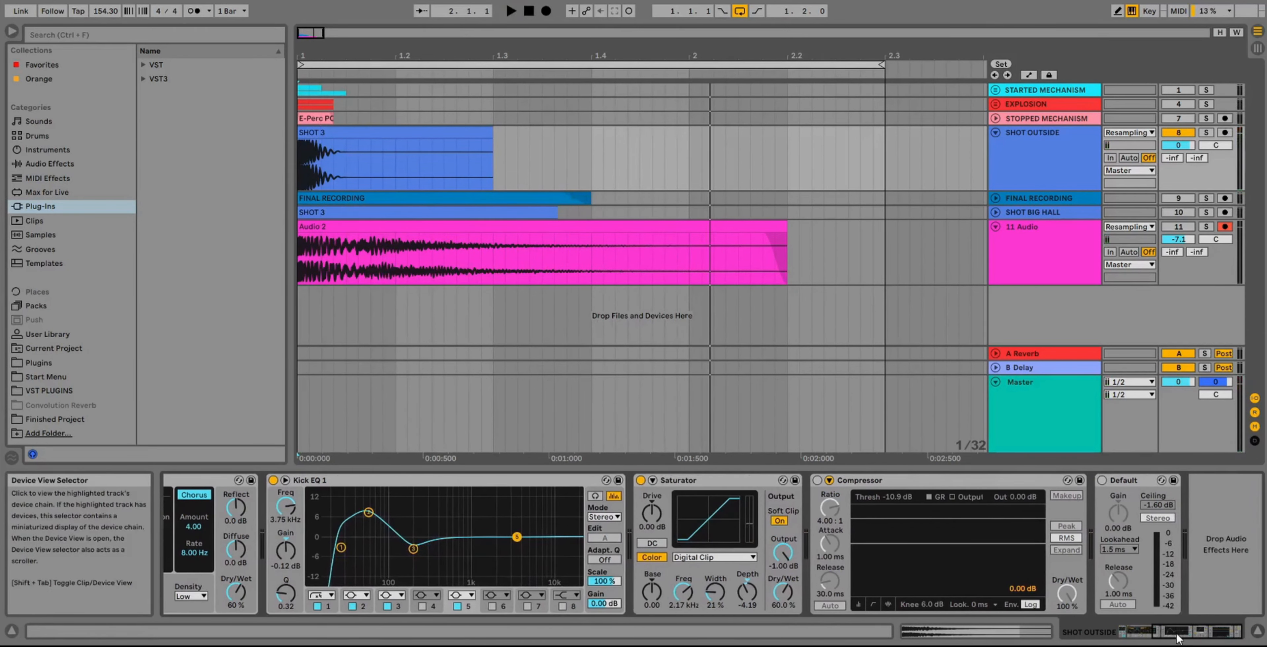
click(818, 480)
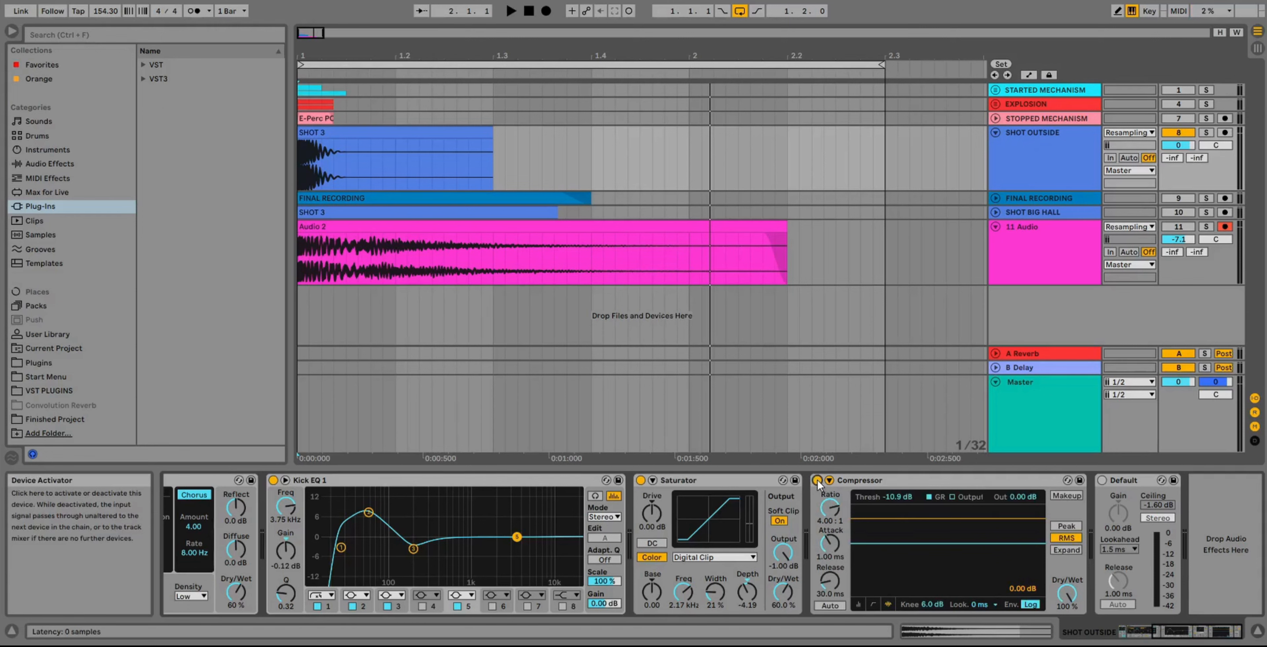
click(511, 11)
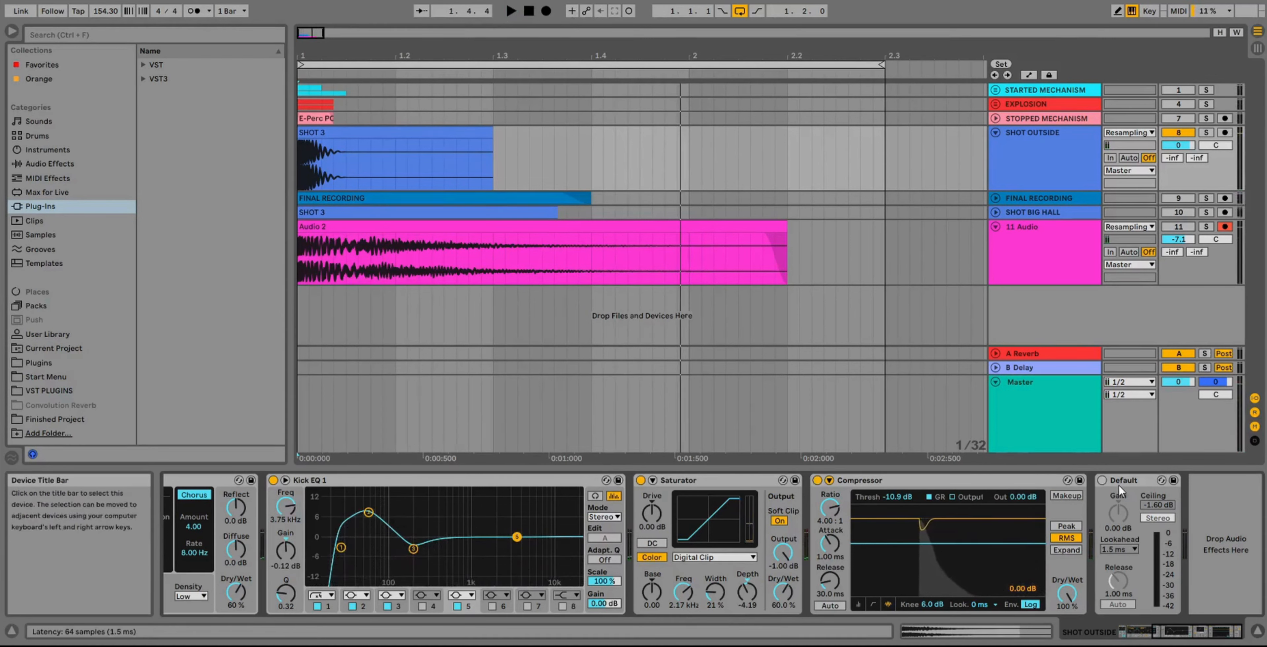
click(1103, 480)
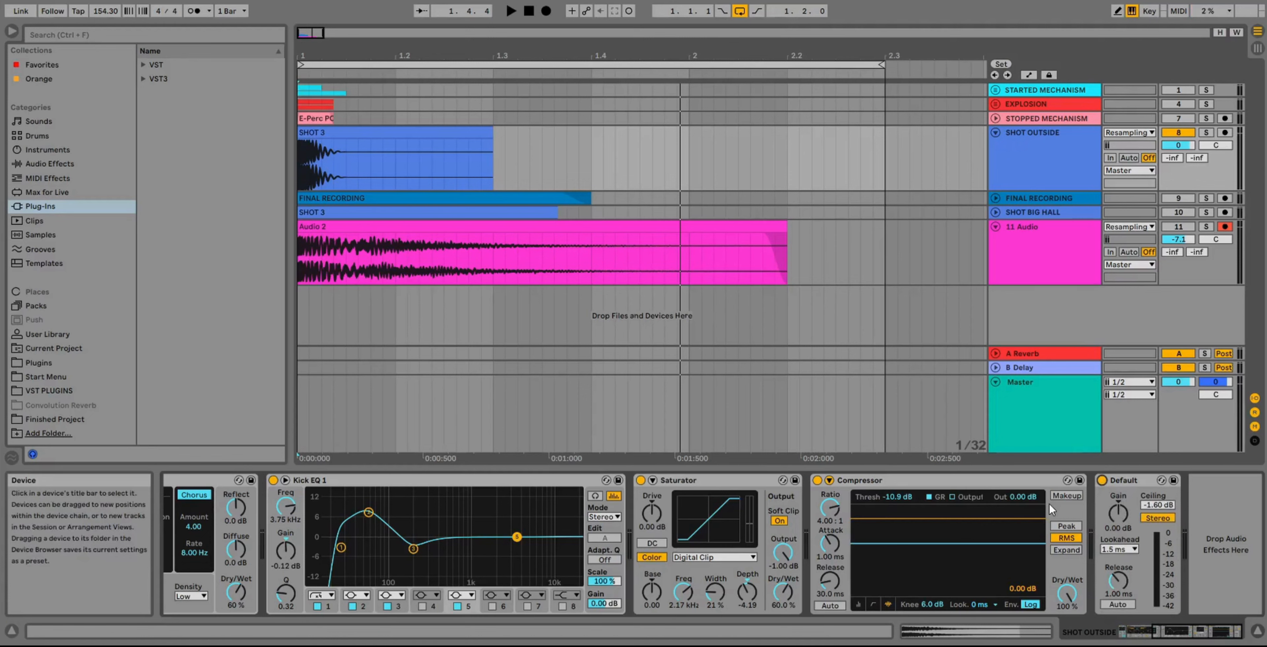
click(995, 133)
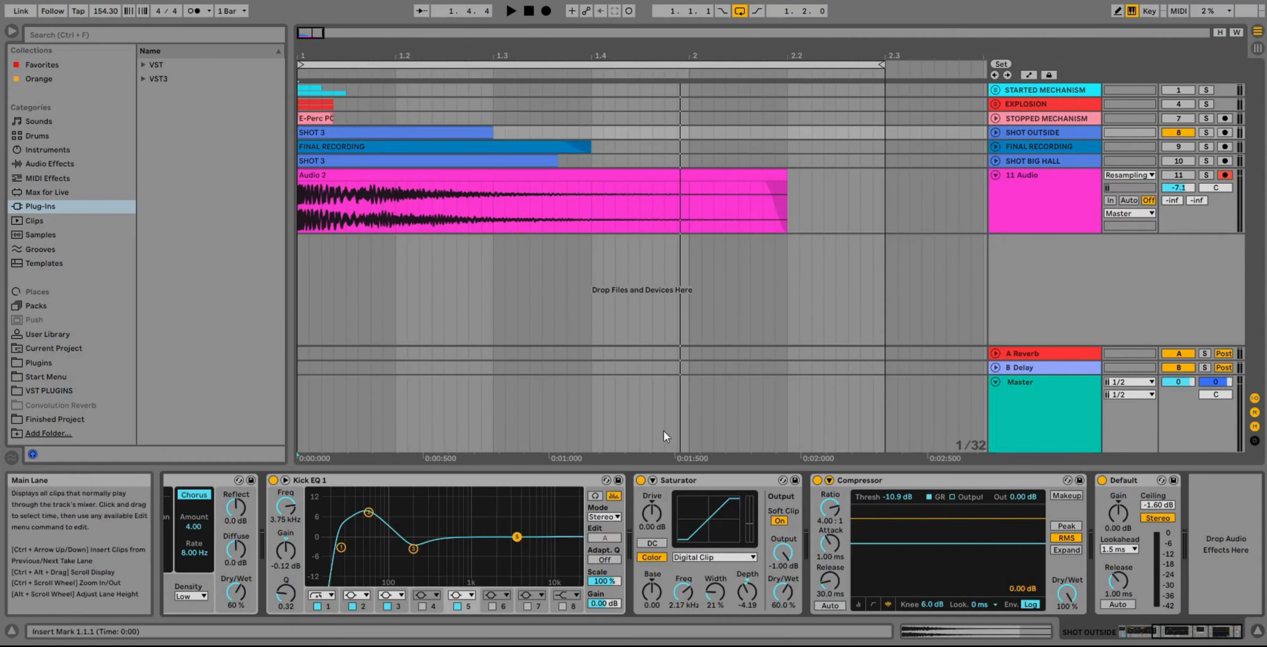
Unfold the FINAL RECORDING track, activate it in place of SHOT OUTSIDE and play it from the start
click(997, 147)
click(1178, 147)
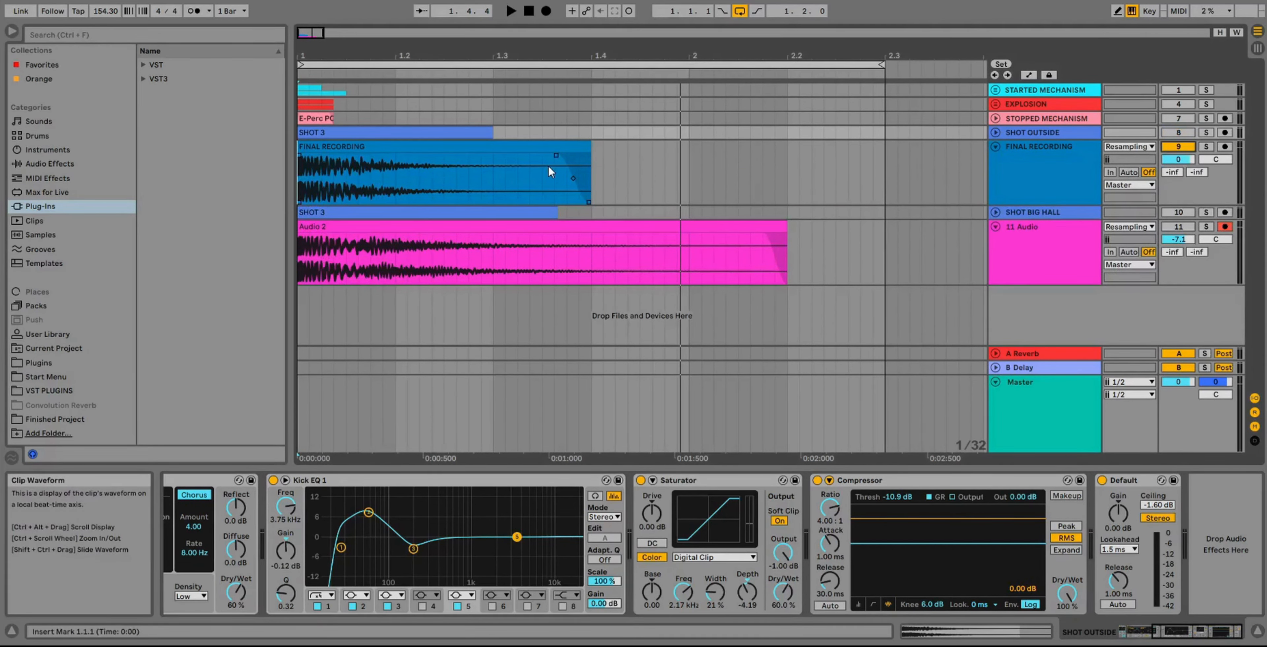
click(529, 14)
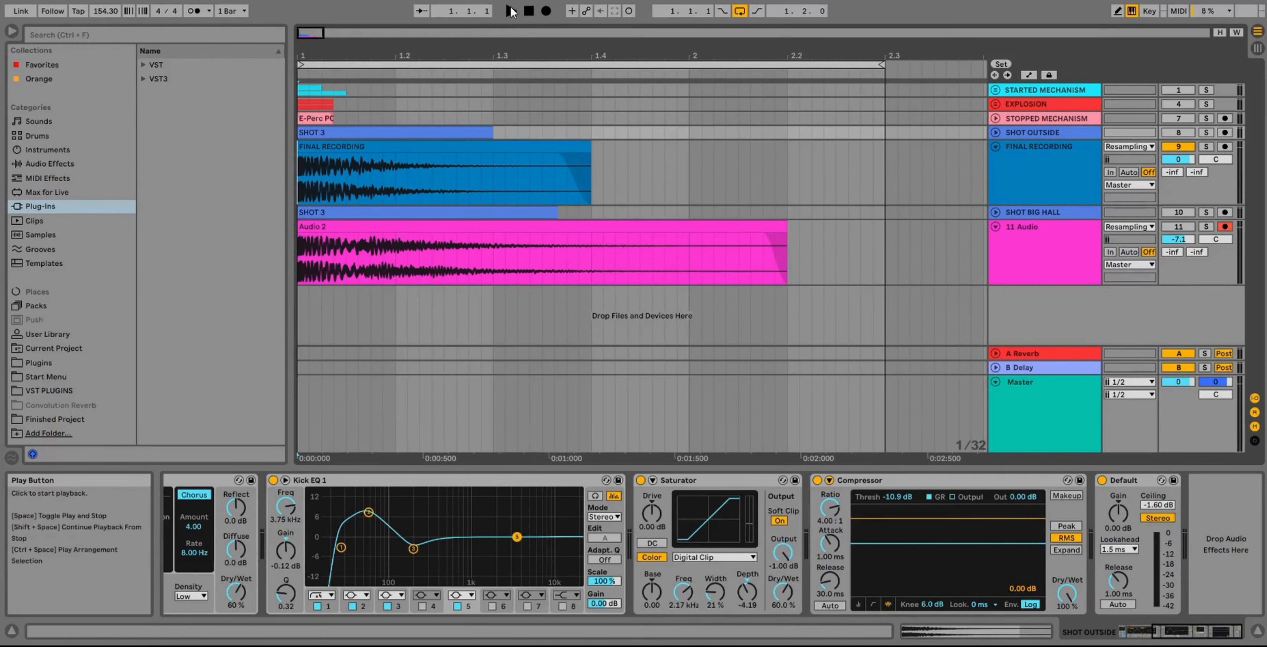
click(512, 11)
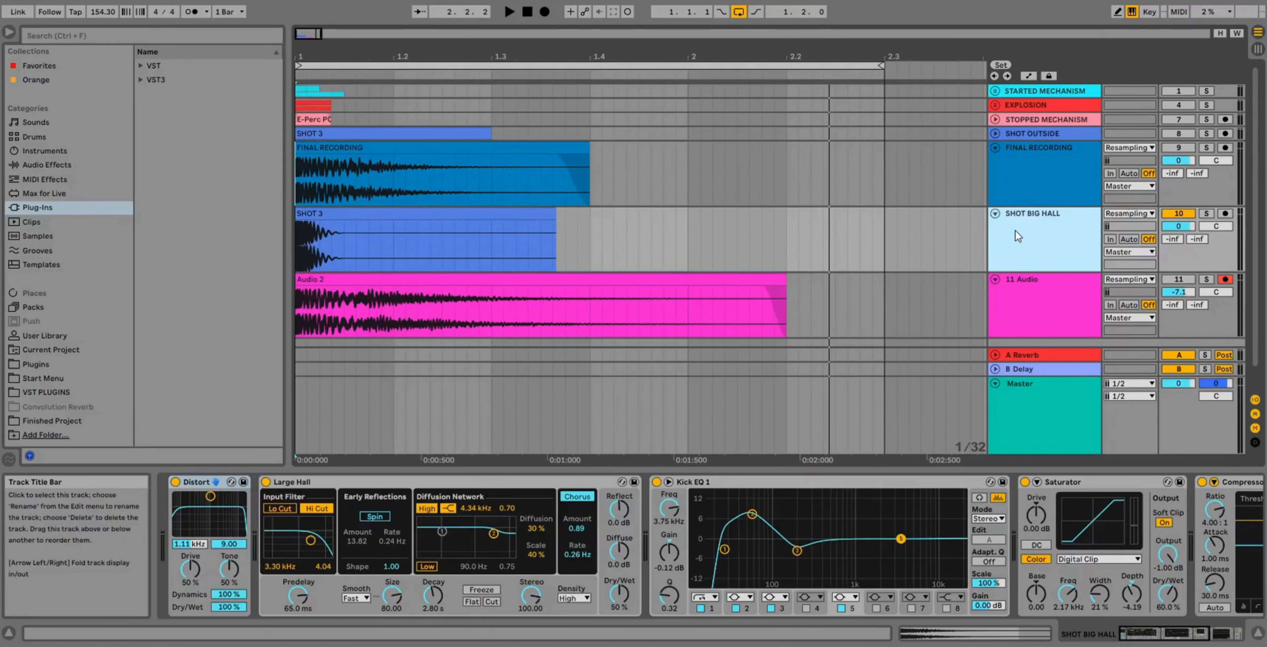
Inspect the Large Hall reverb on SHOT BIG HALL, and play the 11 Audio recording with SHOT BIG HALL deactivated
click(333, 483)
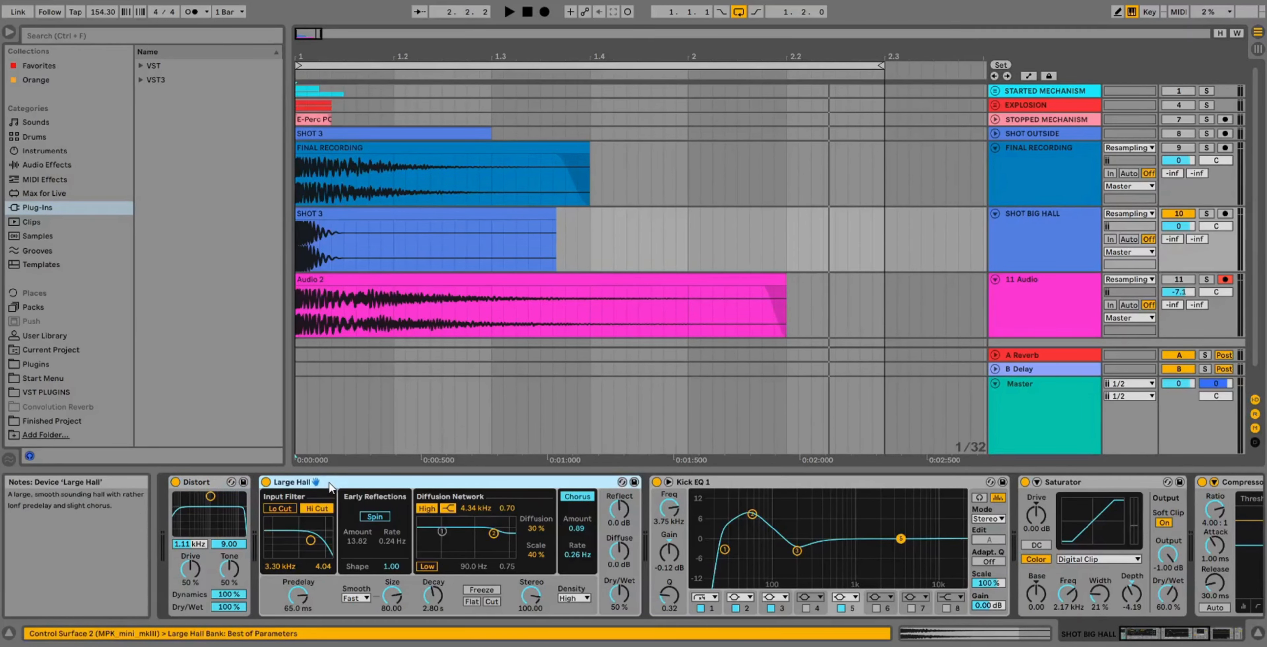
click(1036, 311)
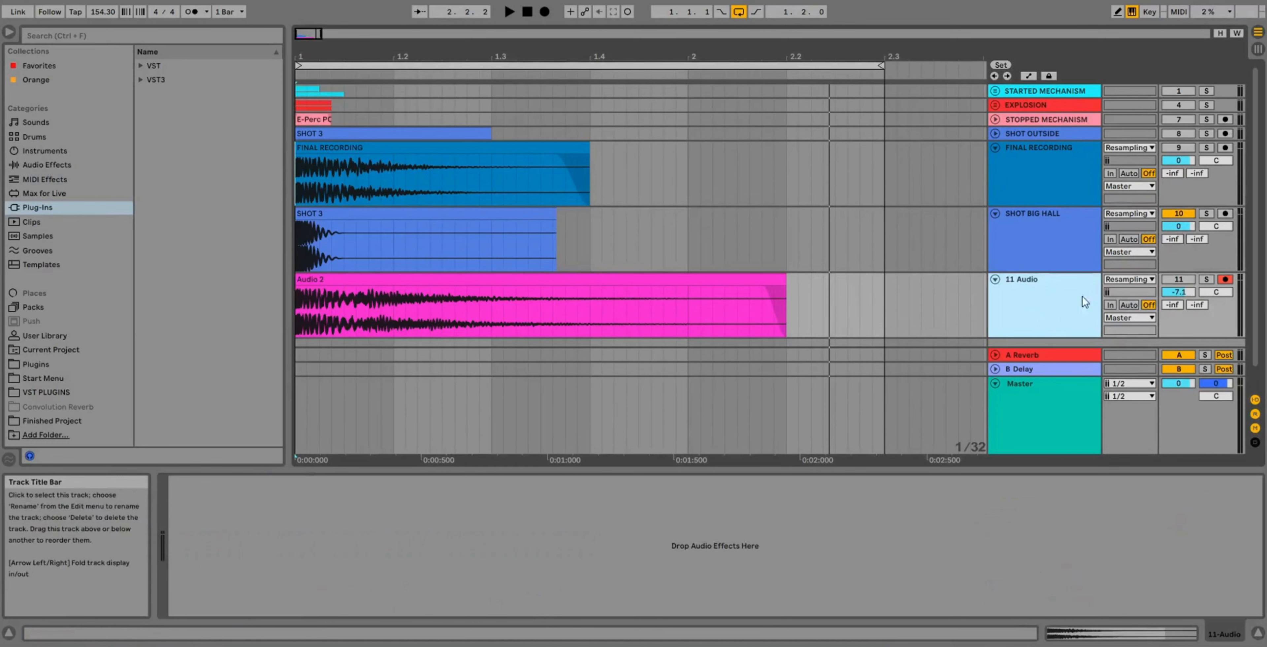
click(1184, 277)
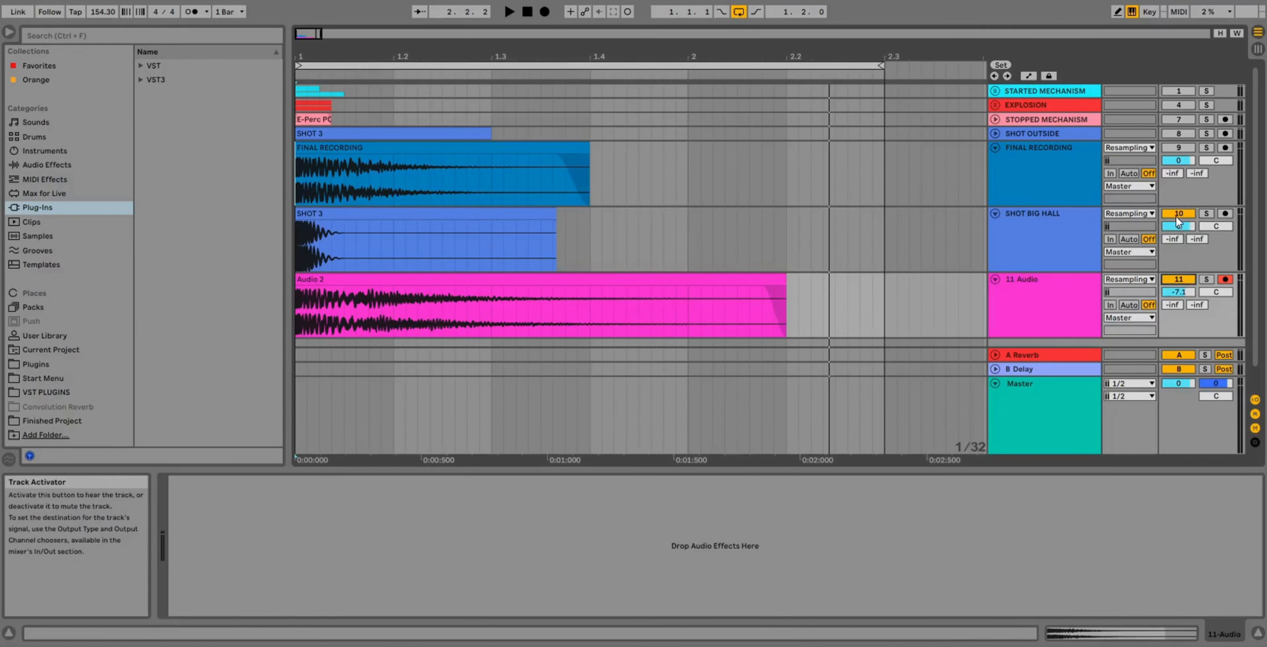
click(1177, 215)
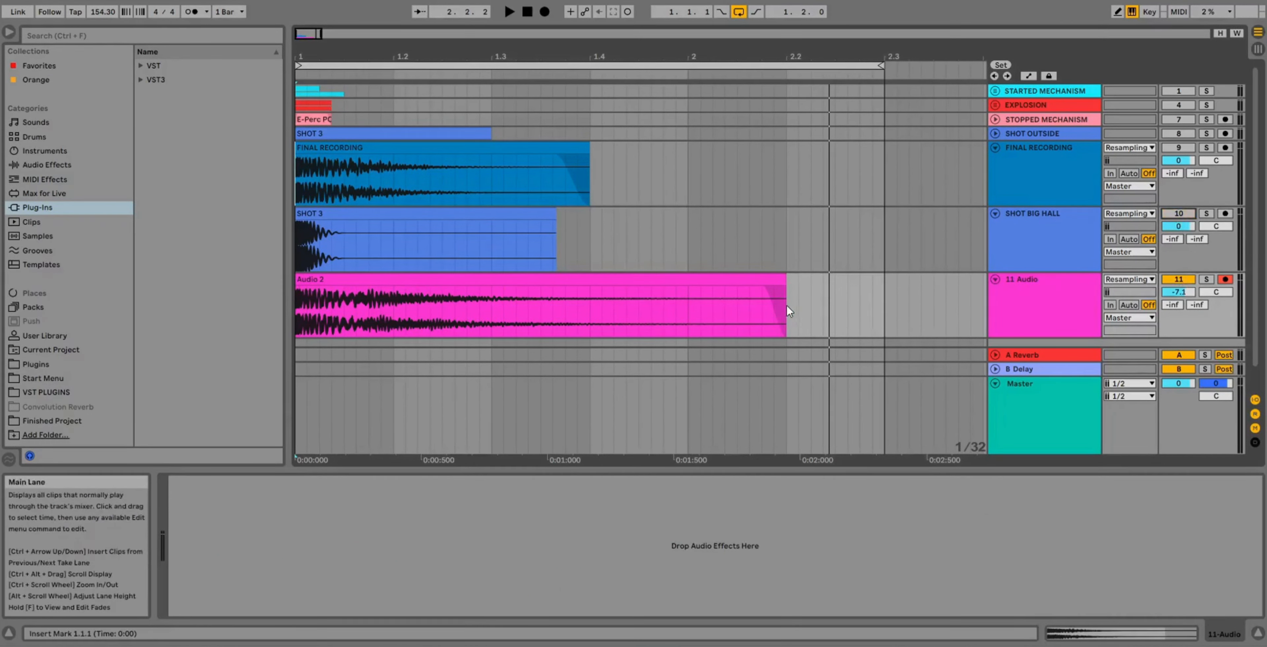
mouse_move(777, 298)
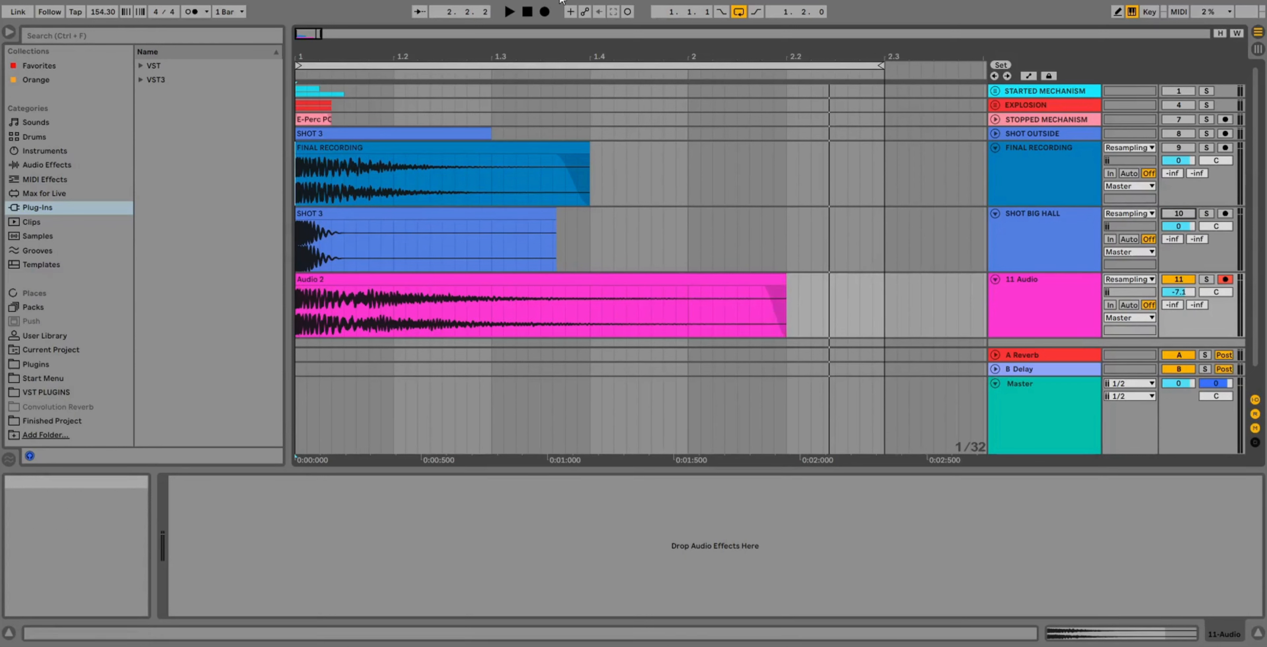
click(510, 15)
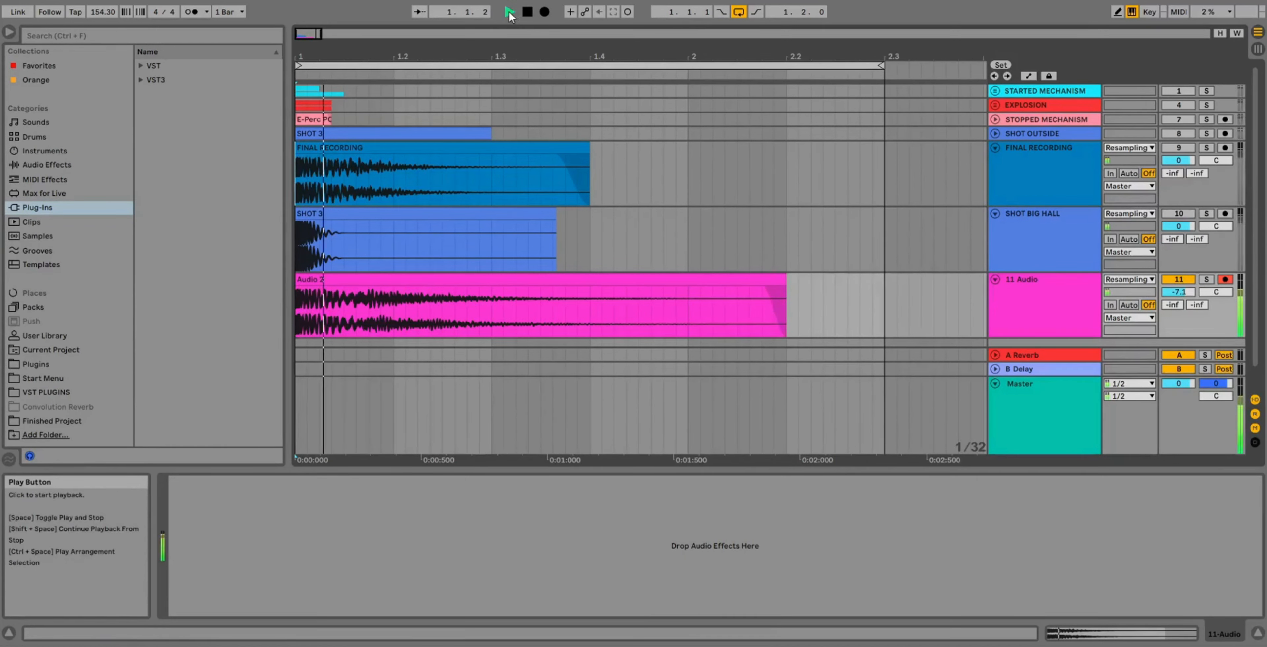